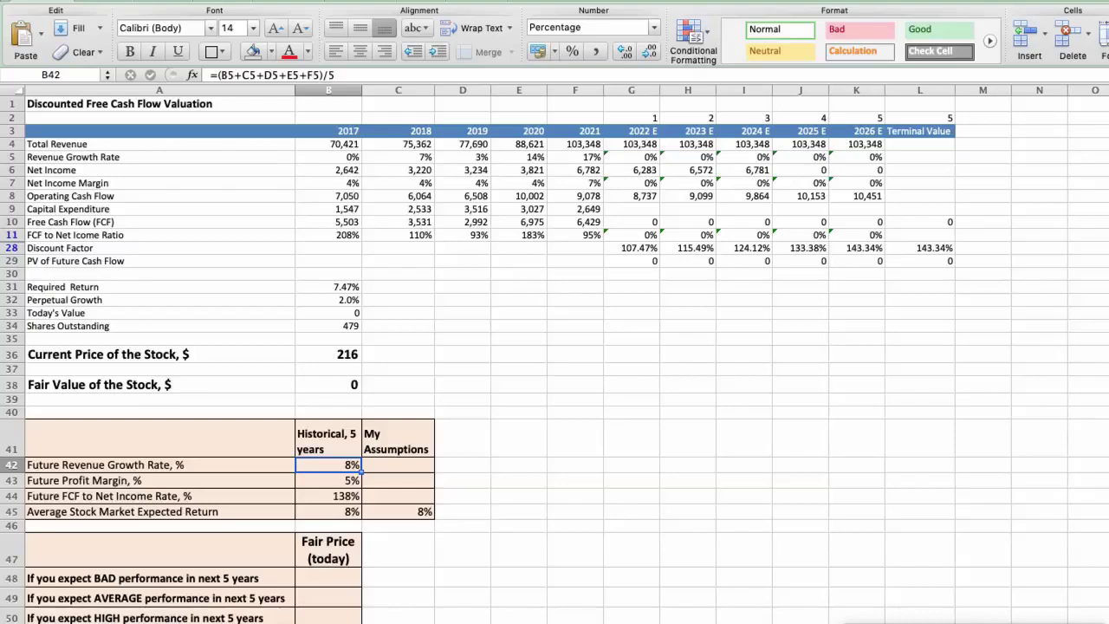
- Review the revenue growth rates for 2017 to 2021 and the formula behind their five-year historical average
click(335, 154)
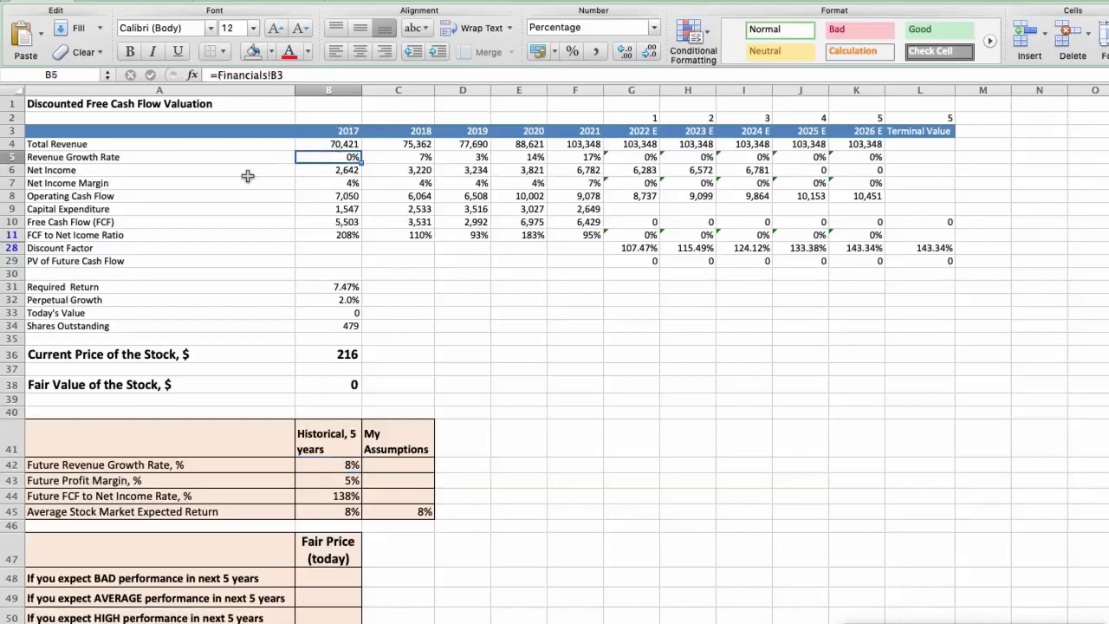
key(Right)
key(Right)
key(Right)
key(Right)
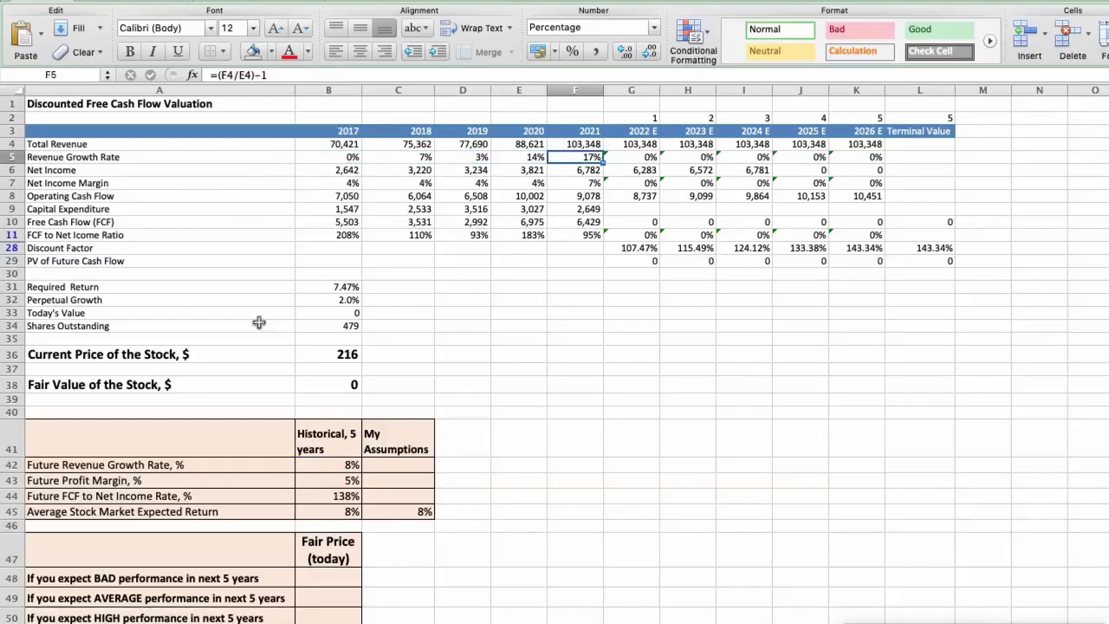
click(335, 465)
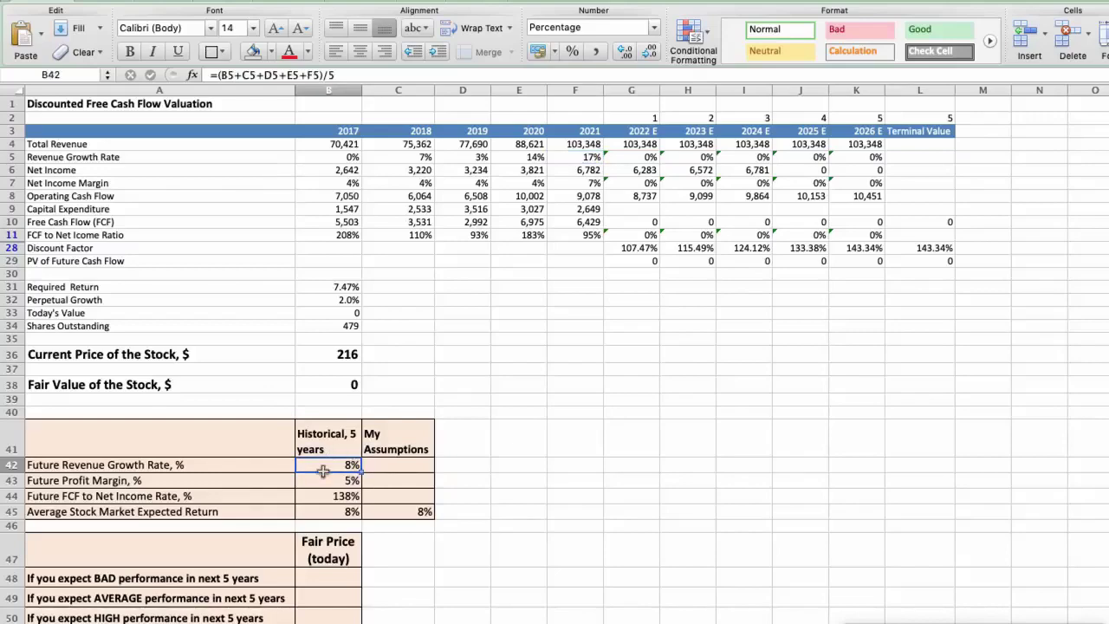
- Review the net income margins for 2017 to 2021 and the formula for the historical profit margin
click(330, 182)
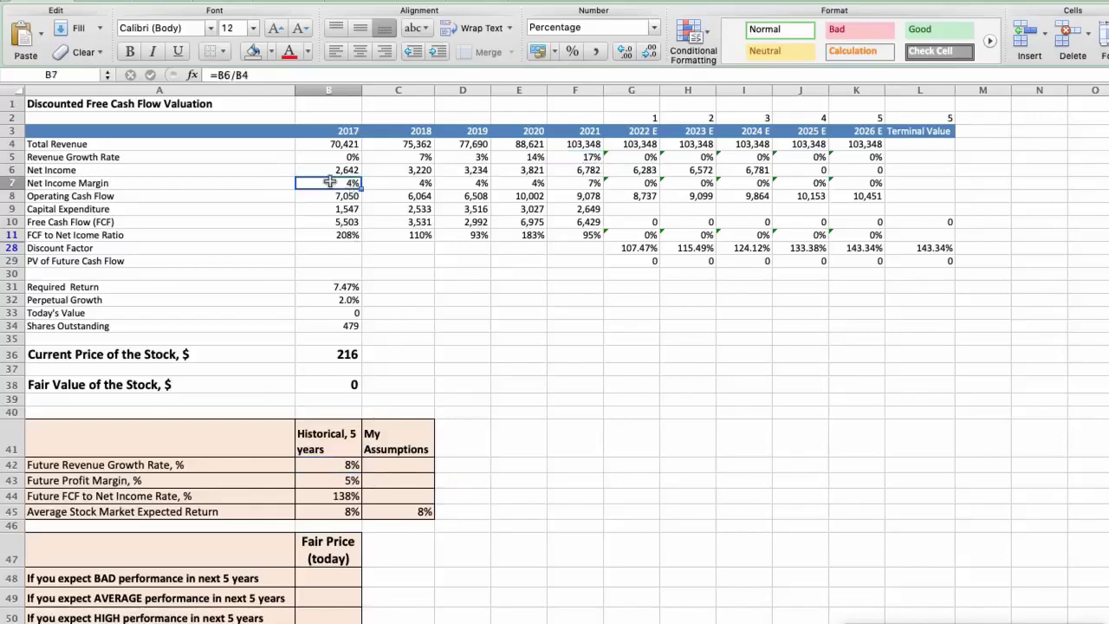
key(Right)
key(Right)
key(Right)
key(Right)
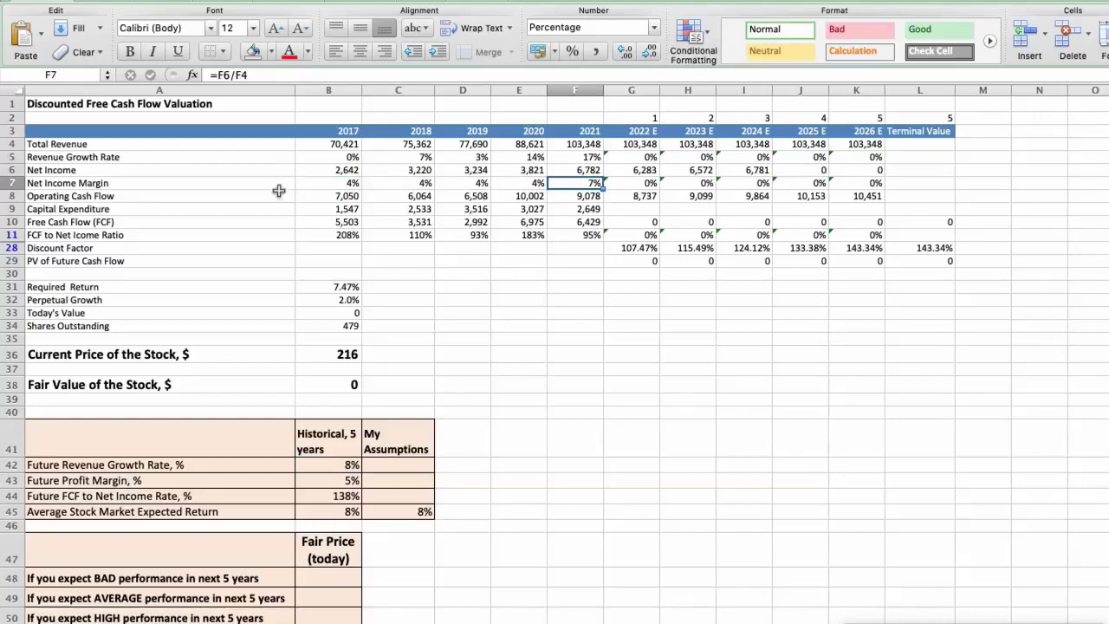
click(338, 479)
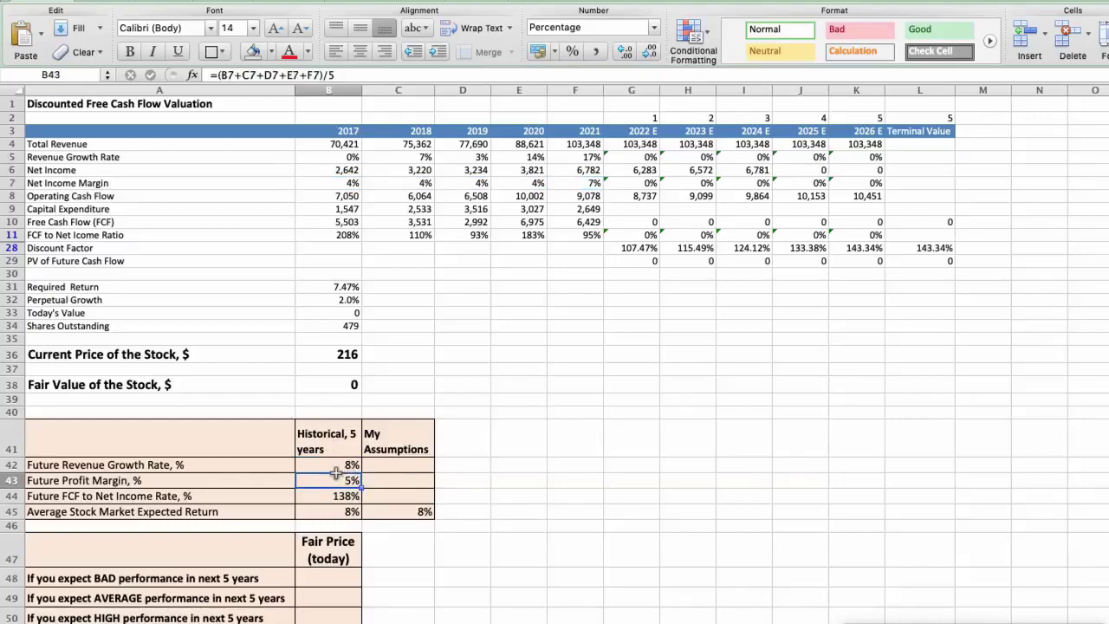
- Review the 2017 to 2021 FCF to net income ratios, their historical average formula and the historical expected market return
click(351, 234)
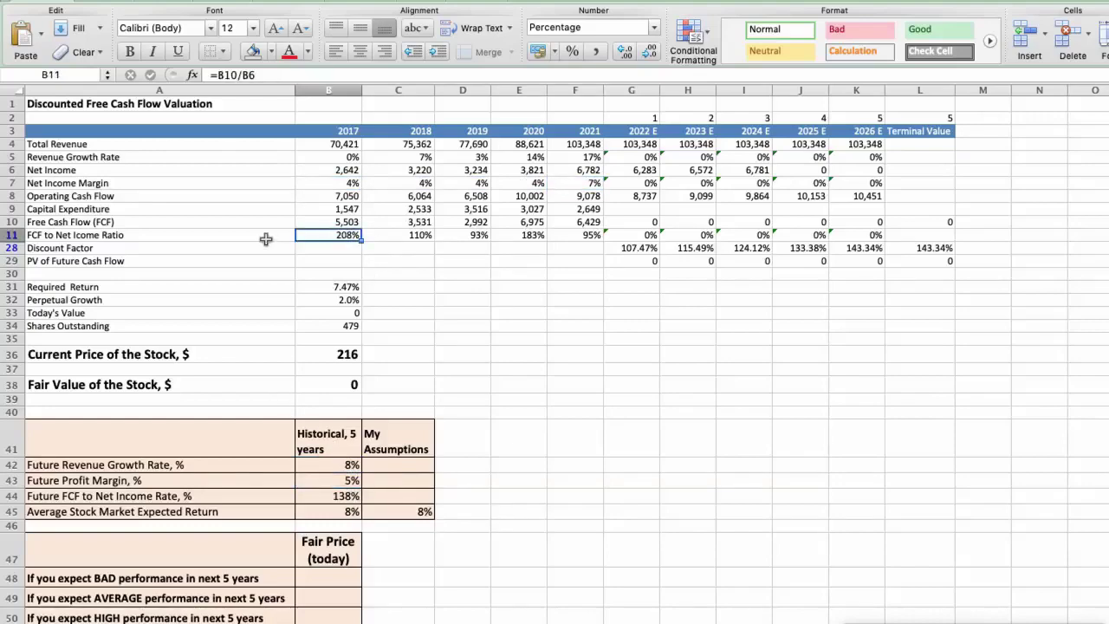
key(Right)
key(Right)
key(Right)
key(Right)
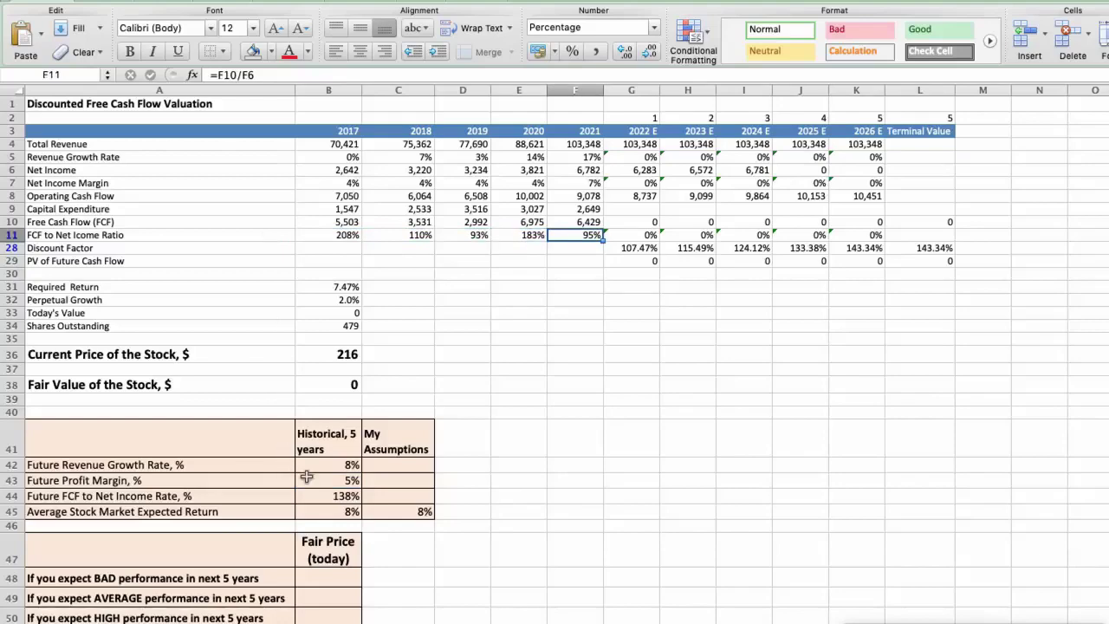
click(325, 493)
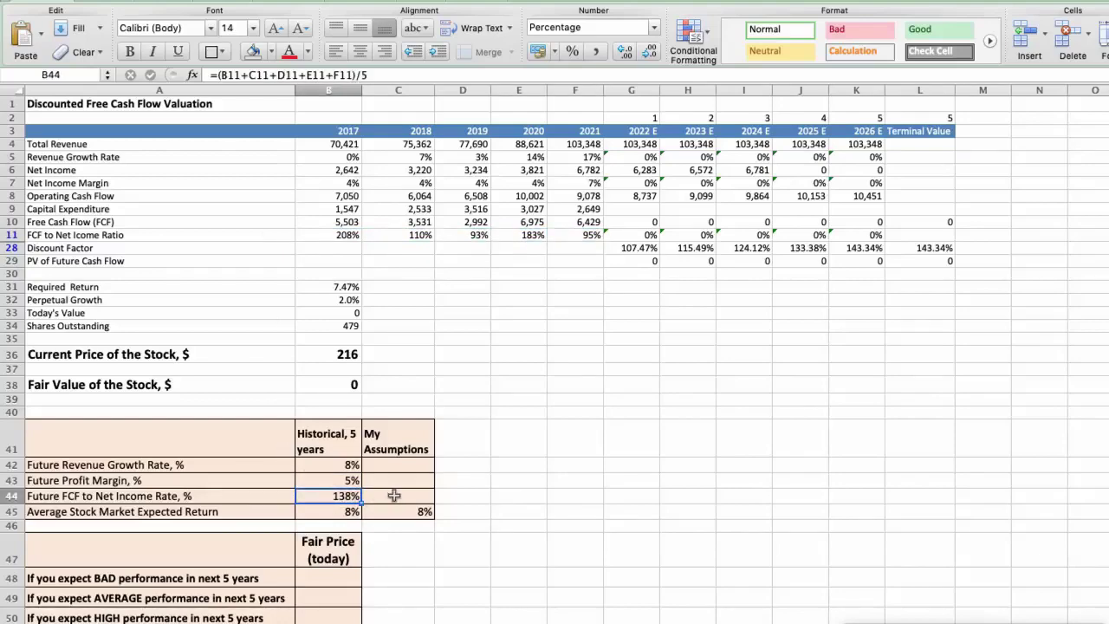
click(351, 511)
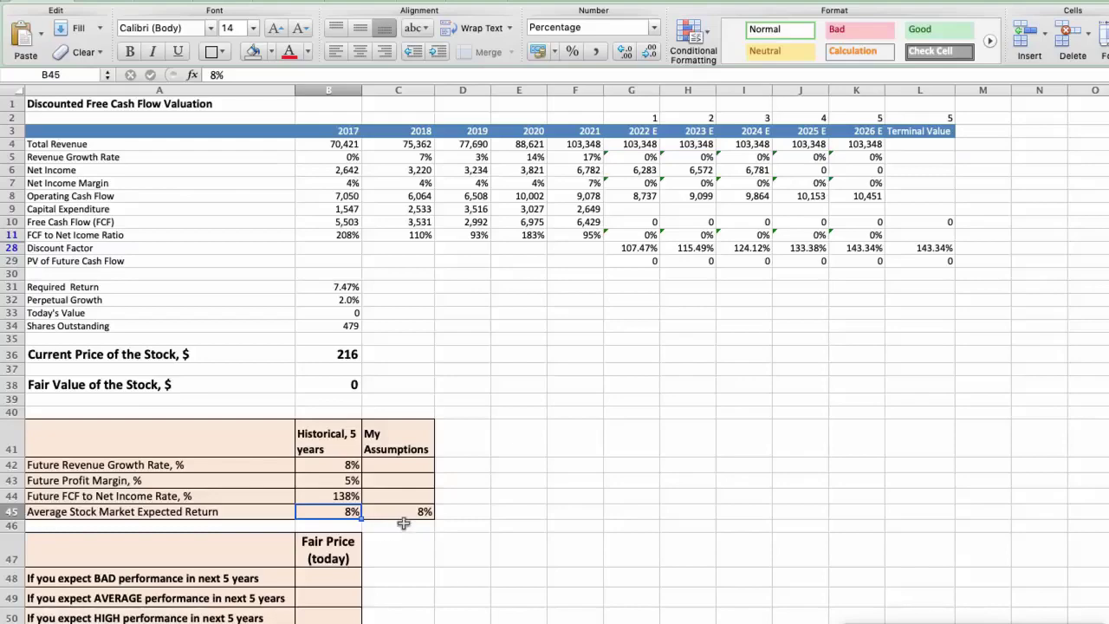
- Fill in My Assumptions with 1% revenue growth, 2% profit margin and 90% FCF to net income rate
click(409, 465)
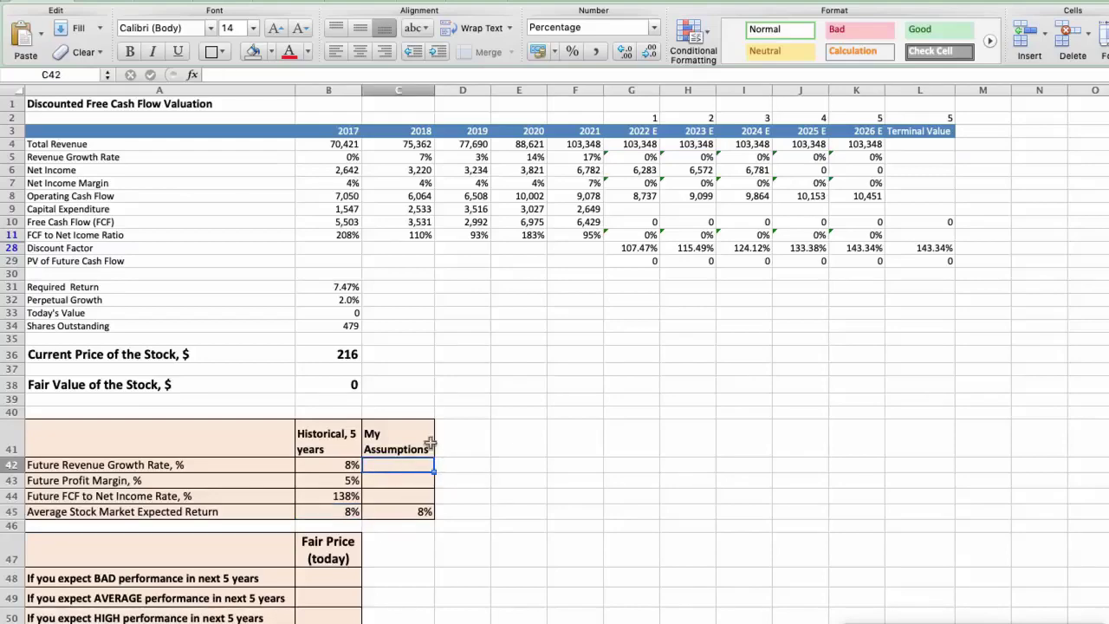
text(1)
key(Return)
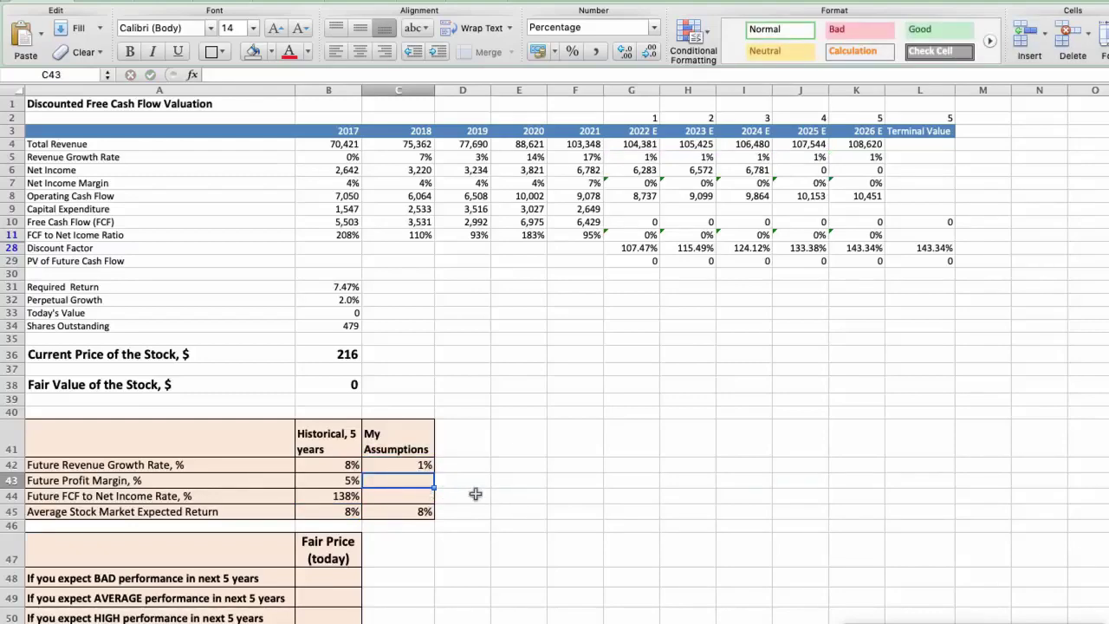
text(2)
key(Return)
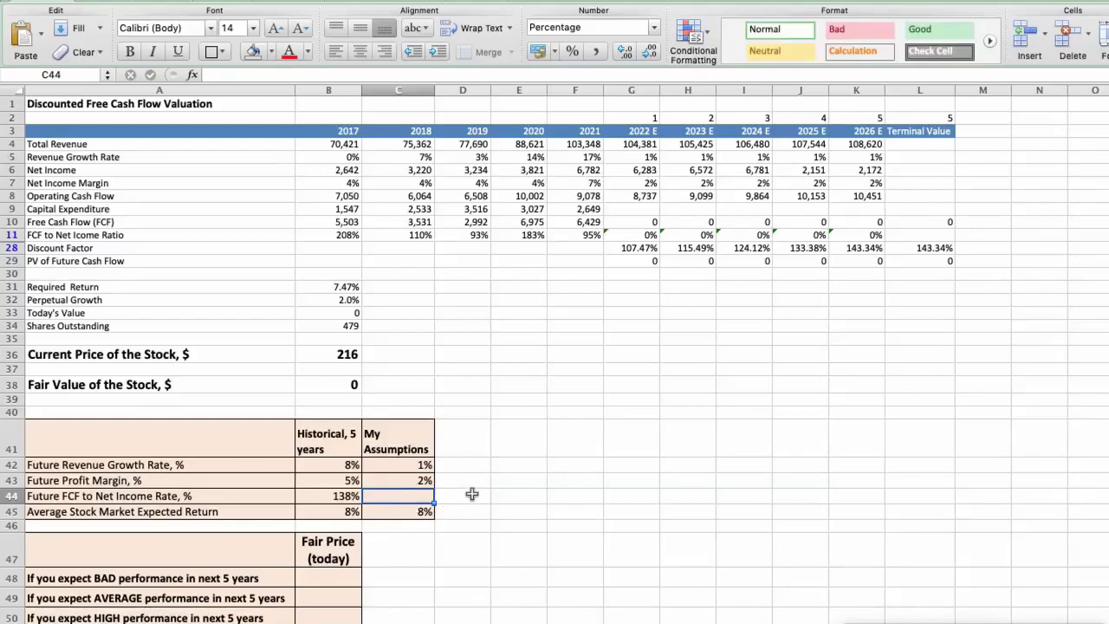
text(90)
key(Return)
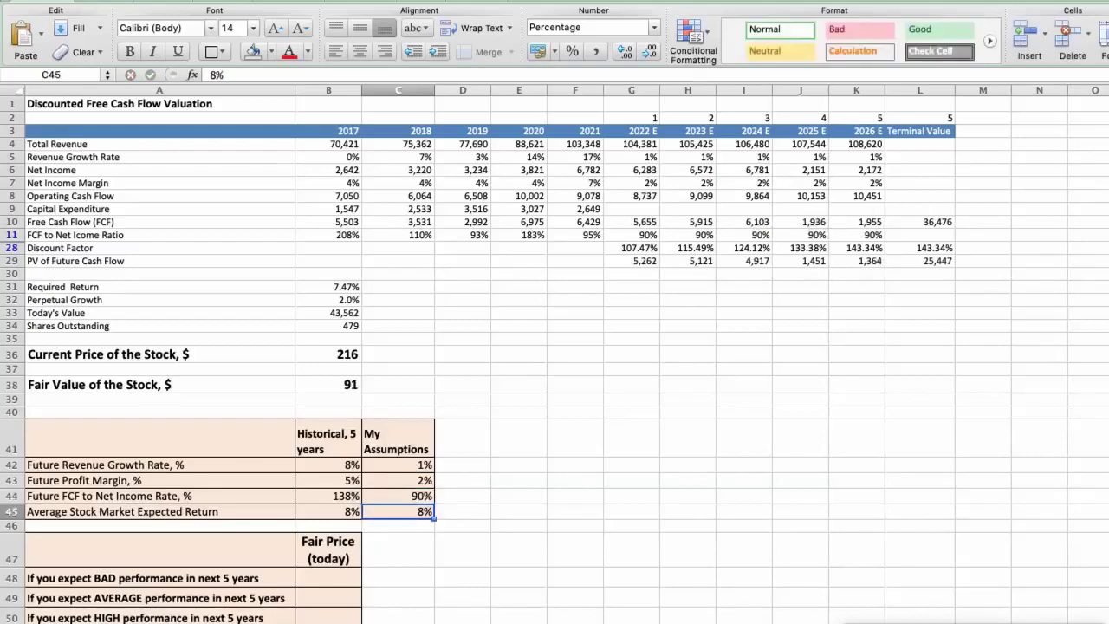
- Check the calculated fair value of the stock and record 91 as the fair price for BAD performance
click(347, 381)
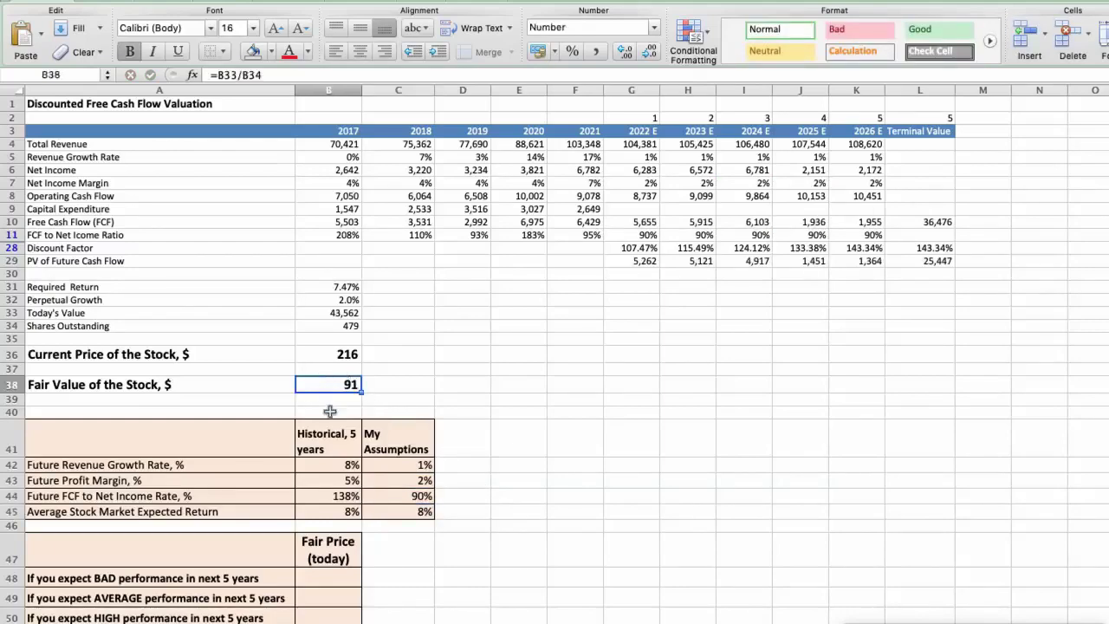
scroll(456, 409, down, 3)
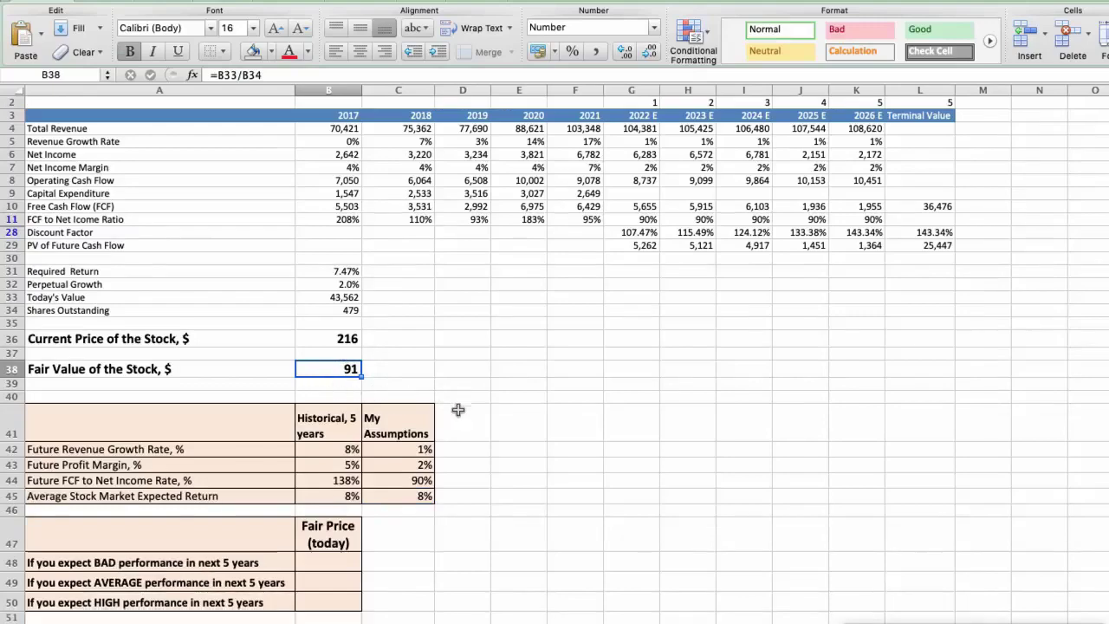
scroll(458, 410, down, 1)
click(349, 509)
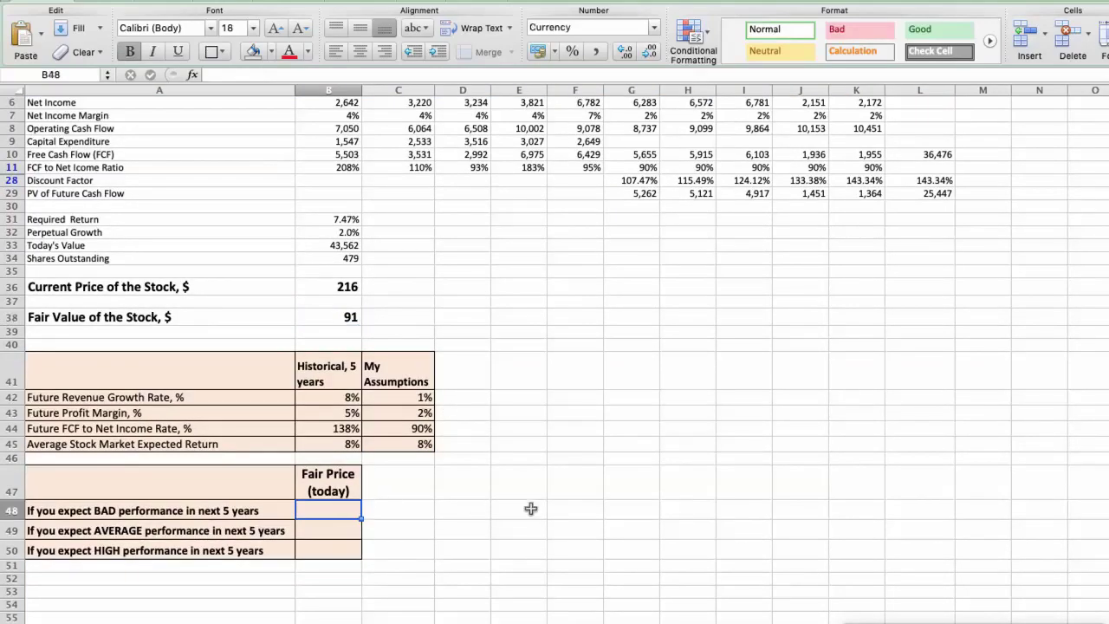
text(91)
key(Return)
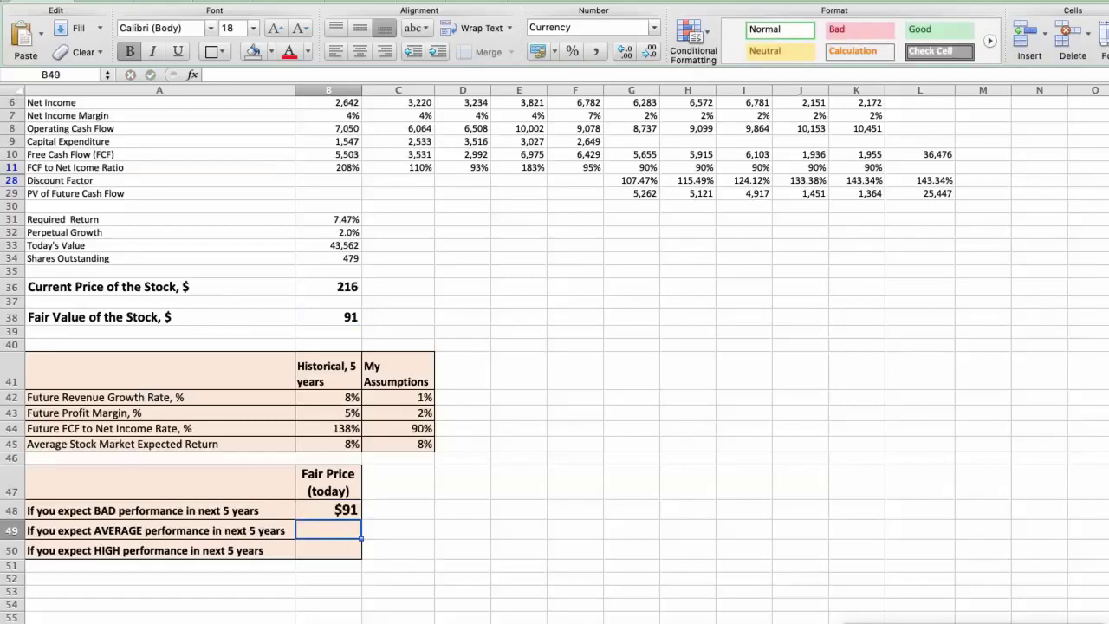
- Change My Assumptions to 3% revenue growth, 3% profit margin and 95% FCF to net income rate
click(427, 396)
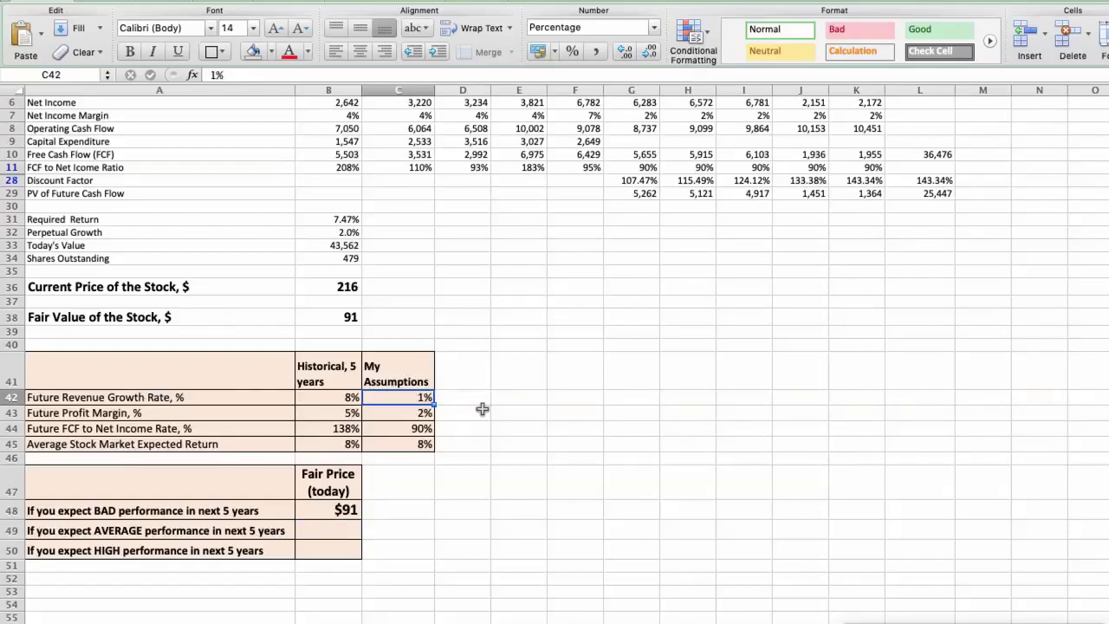
text(3)
key(Return)
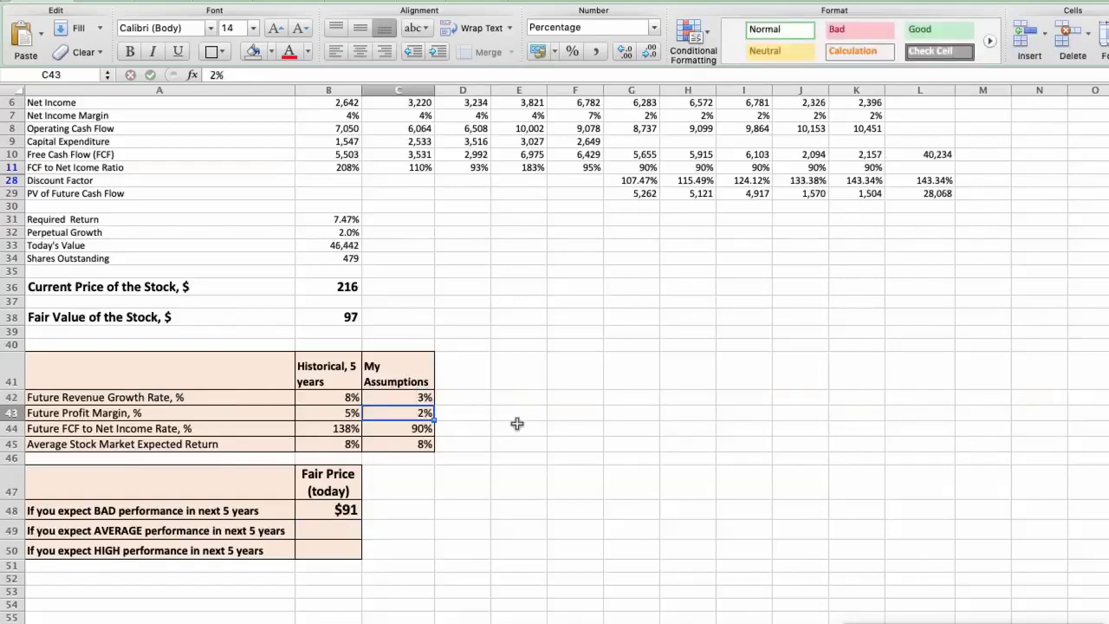
text(3)
key(Return)
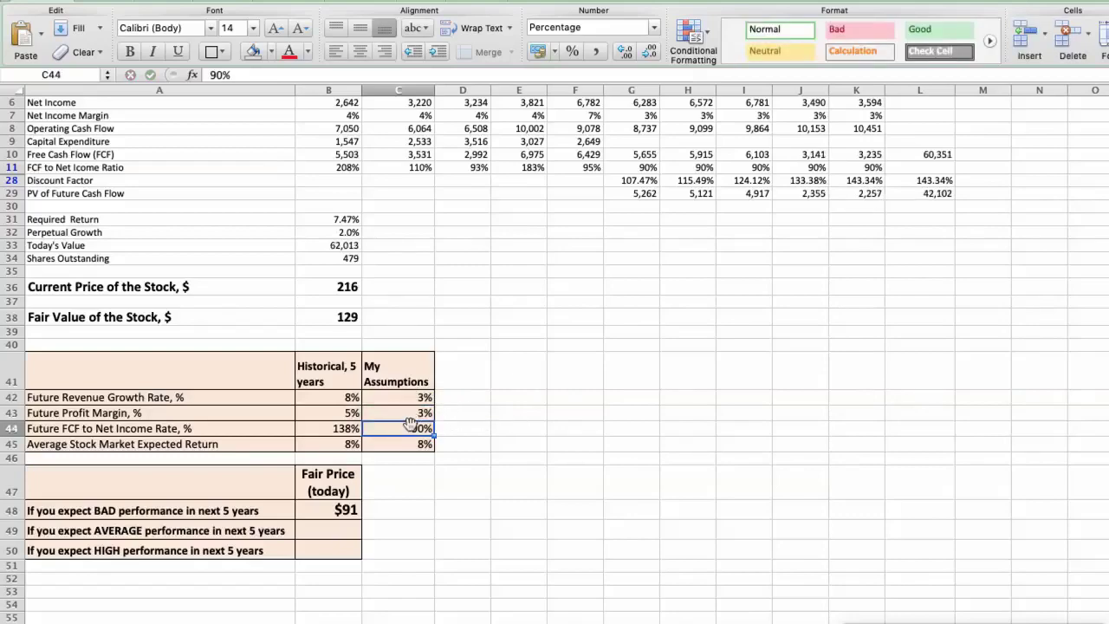
text(95)
key(Return)
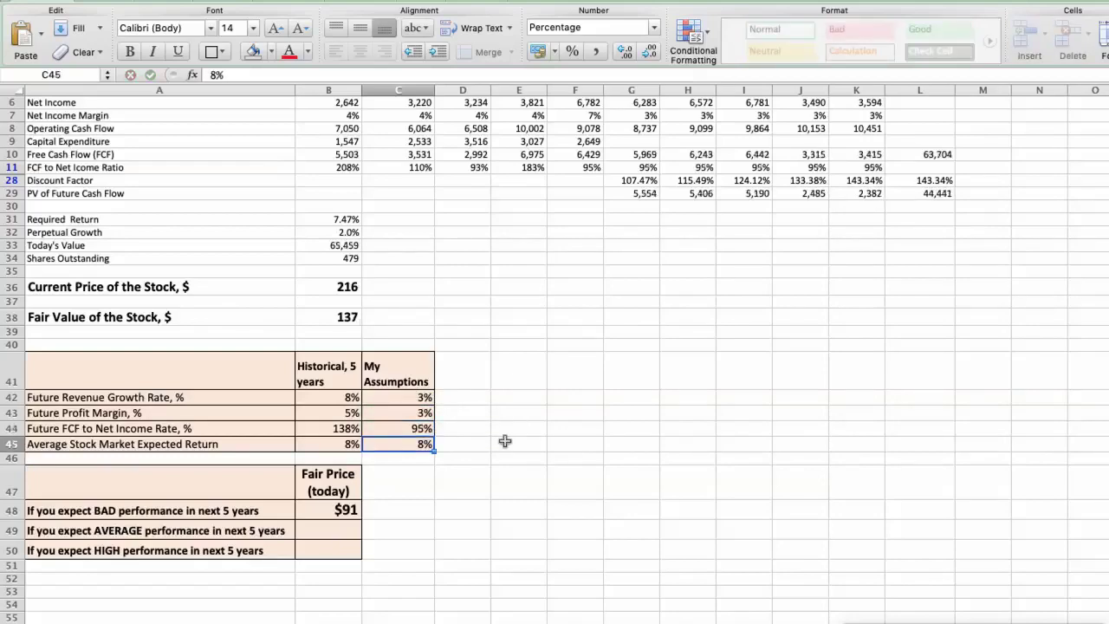
- Check the recalculated fair value of the stock and record 137 as the fair price for AVERAGE performance
click(327, 315)
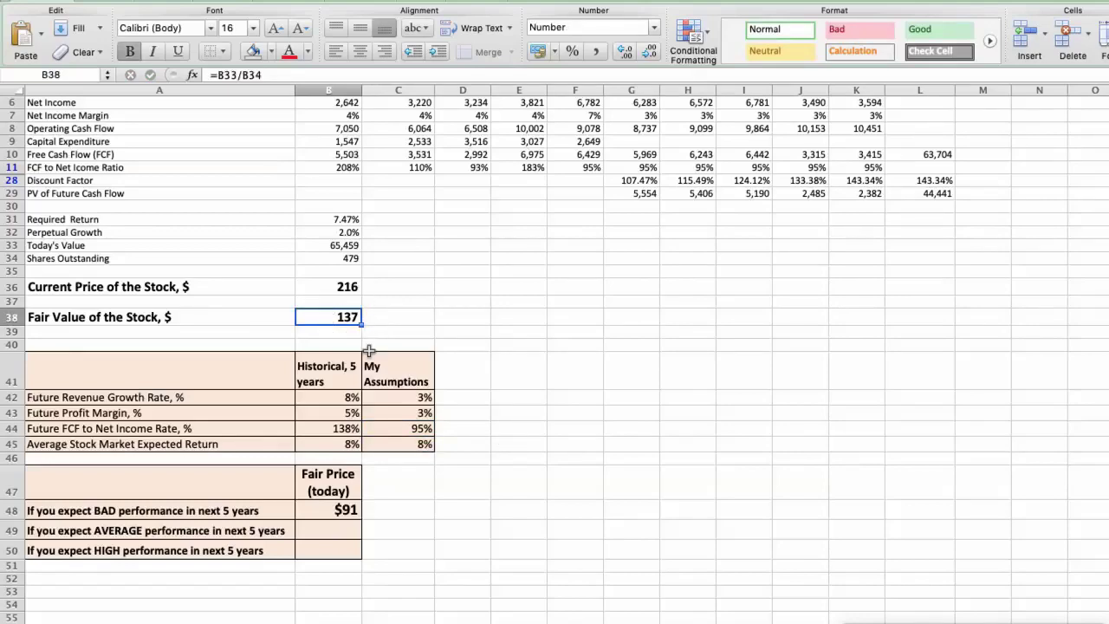
click(342, 528)
text(137)
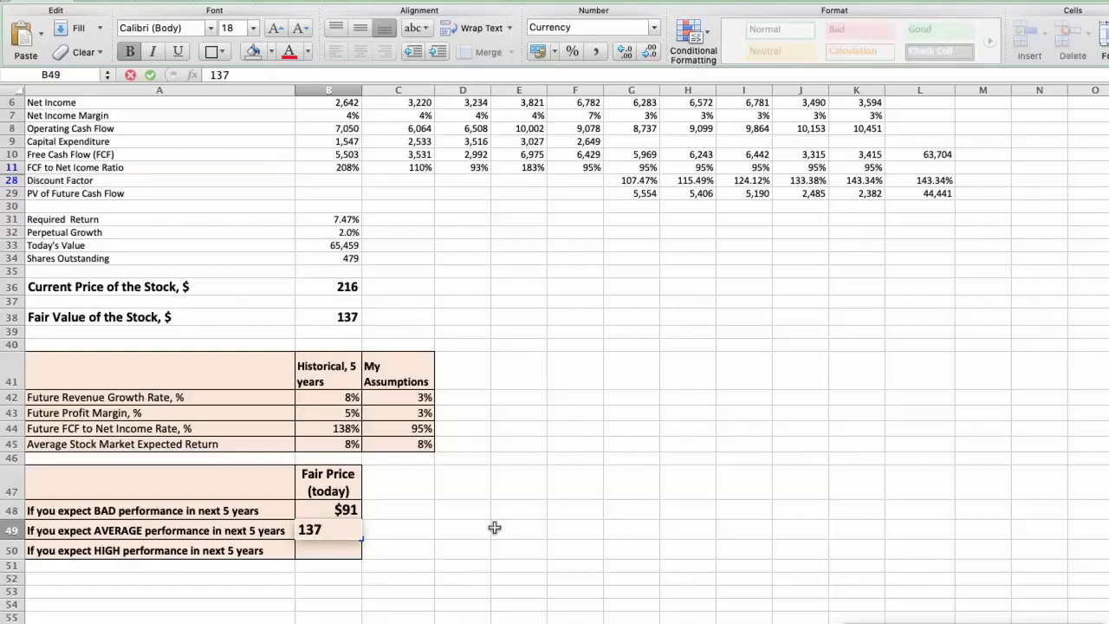
key(Return)
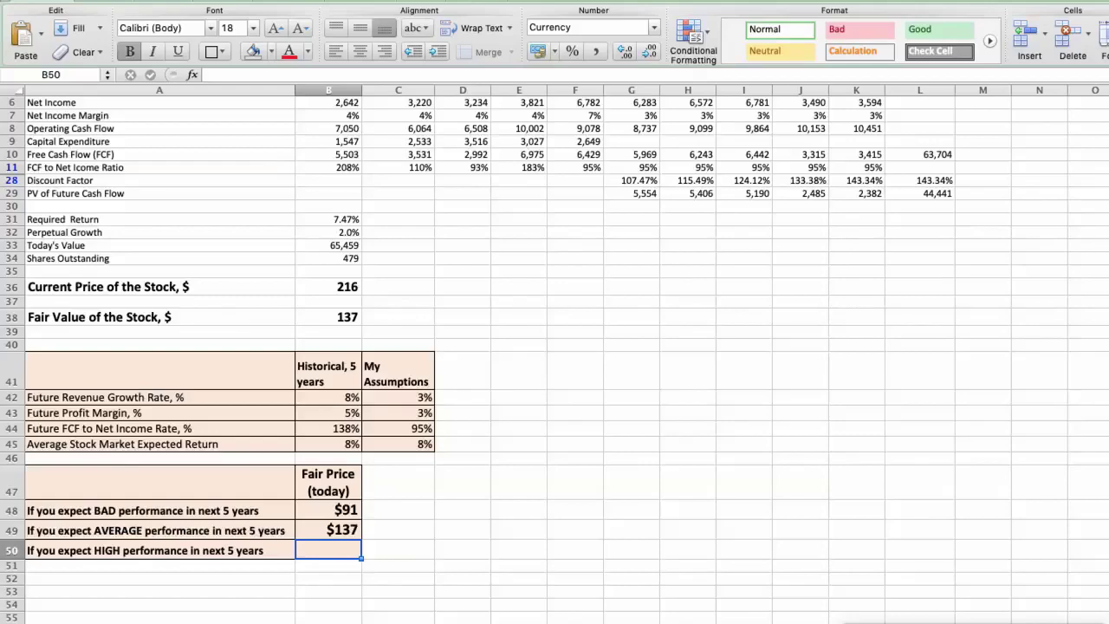
- Change My Assumptions to 5% revenue growth, 4% profit margin and 100% FCF to net income rate
click(408, 392)
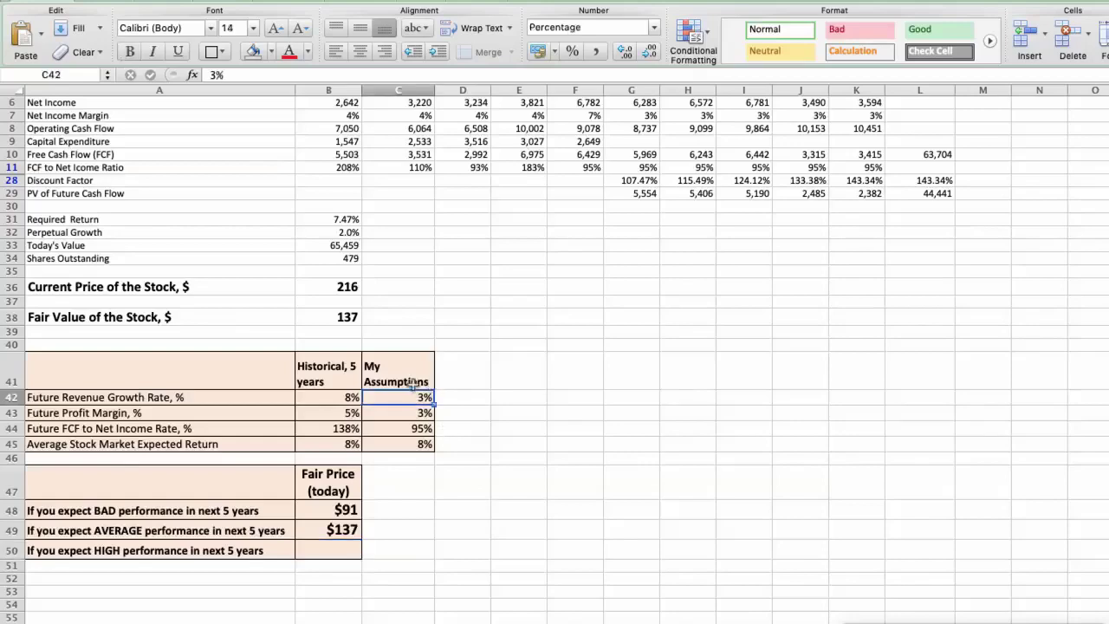
text(5)
key(Return)
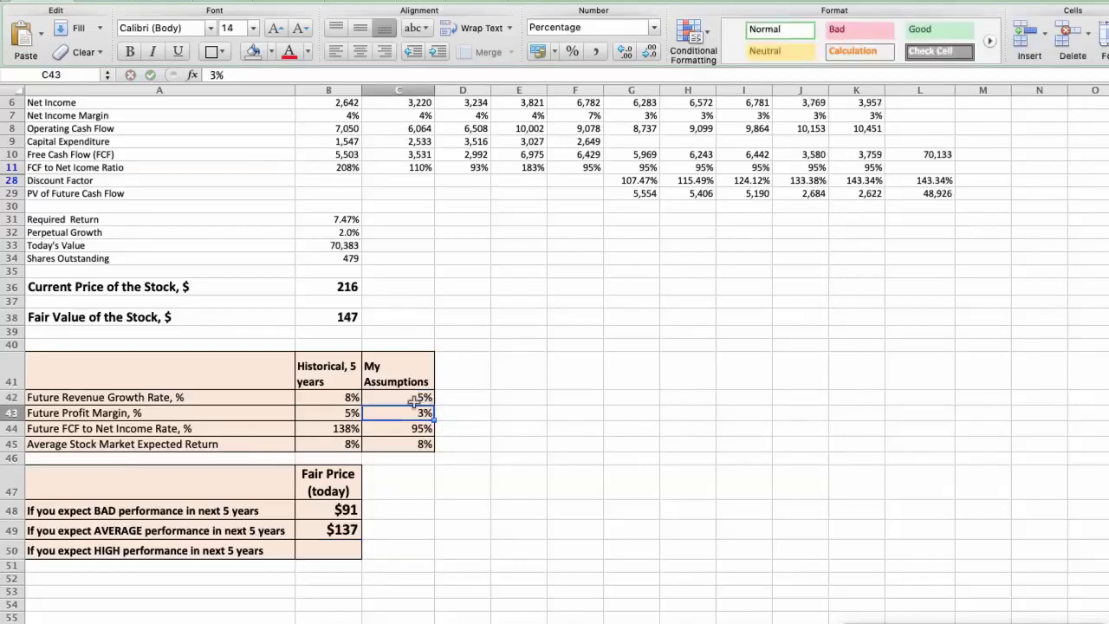
text(4)
key(Return)
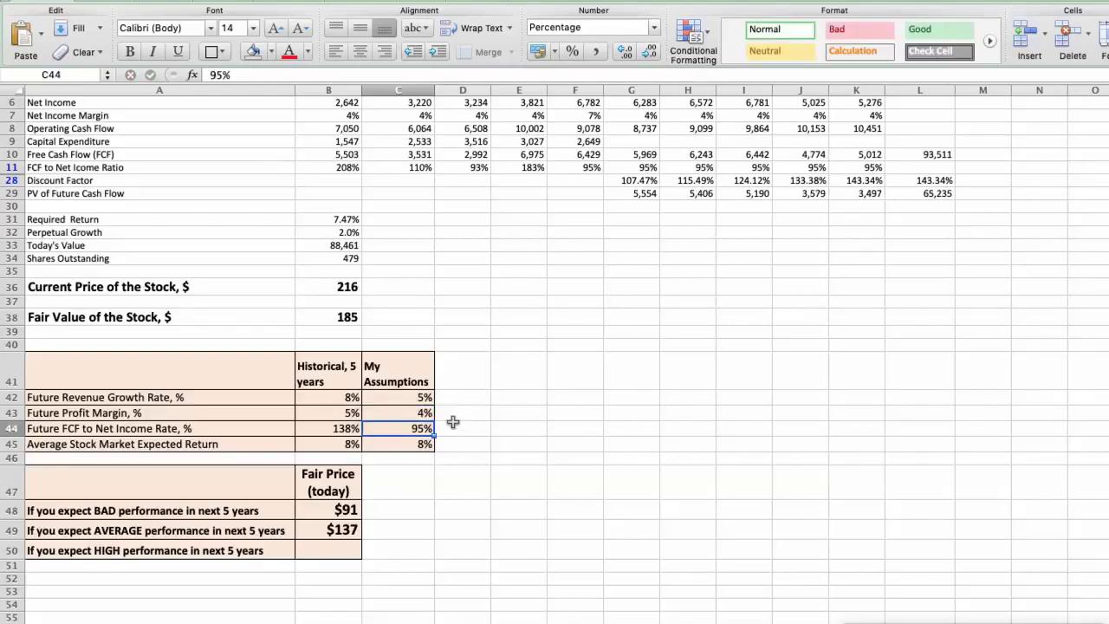
text(100)
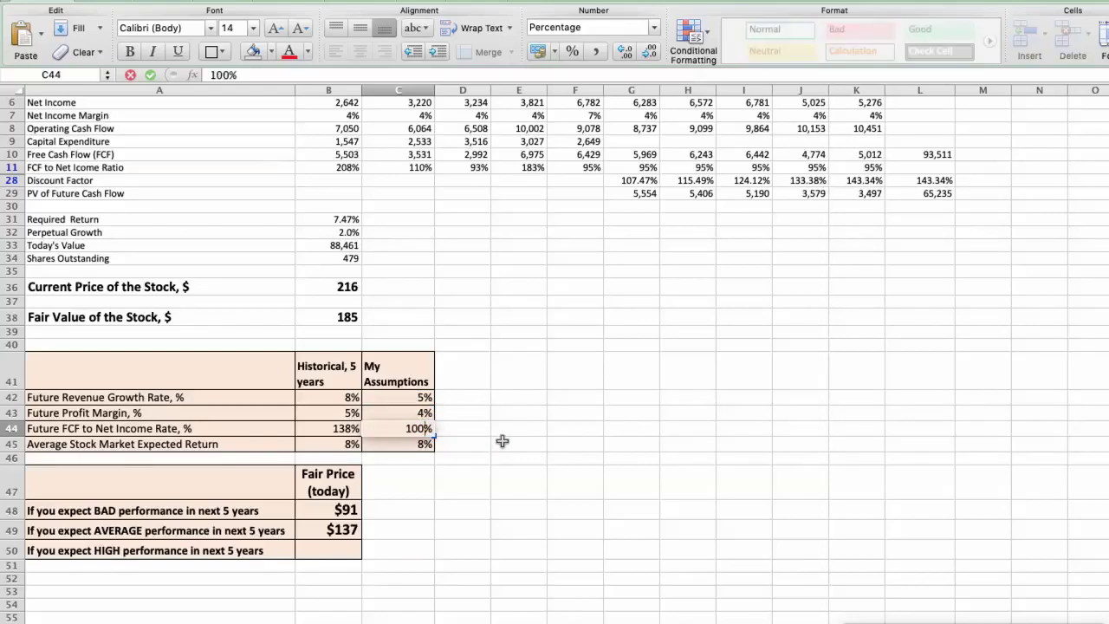
key(Return)
- Check the updated fair value of the stock and record 194 as the fair price for HIGH performance
click(343, 315)
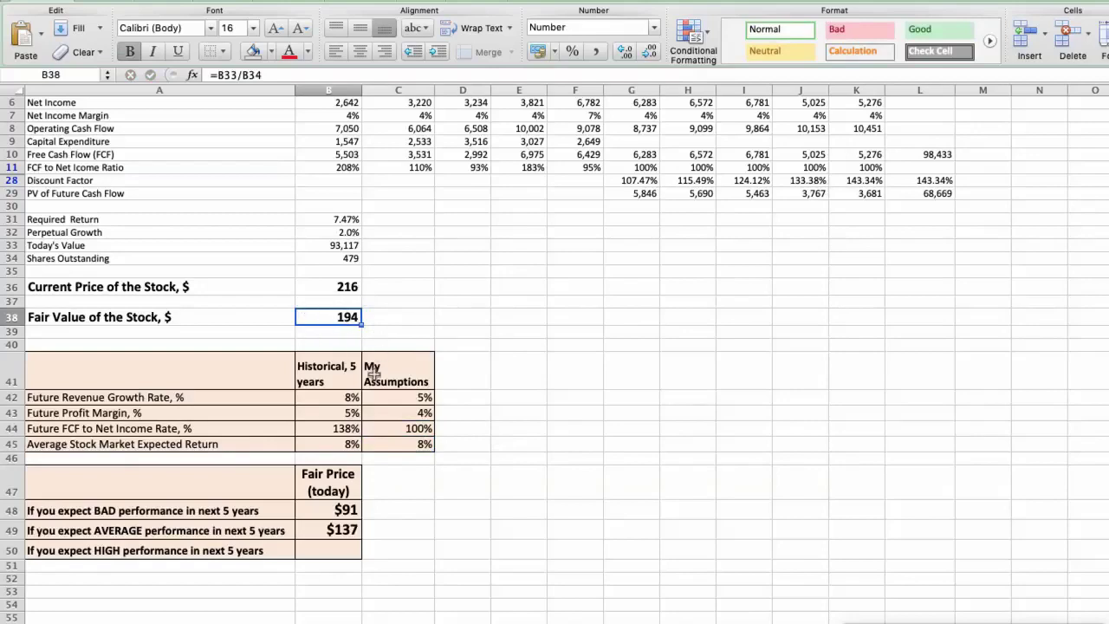
click(332, 543)
text(194)
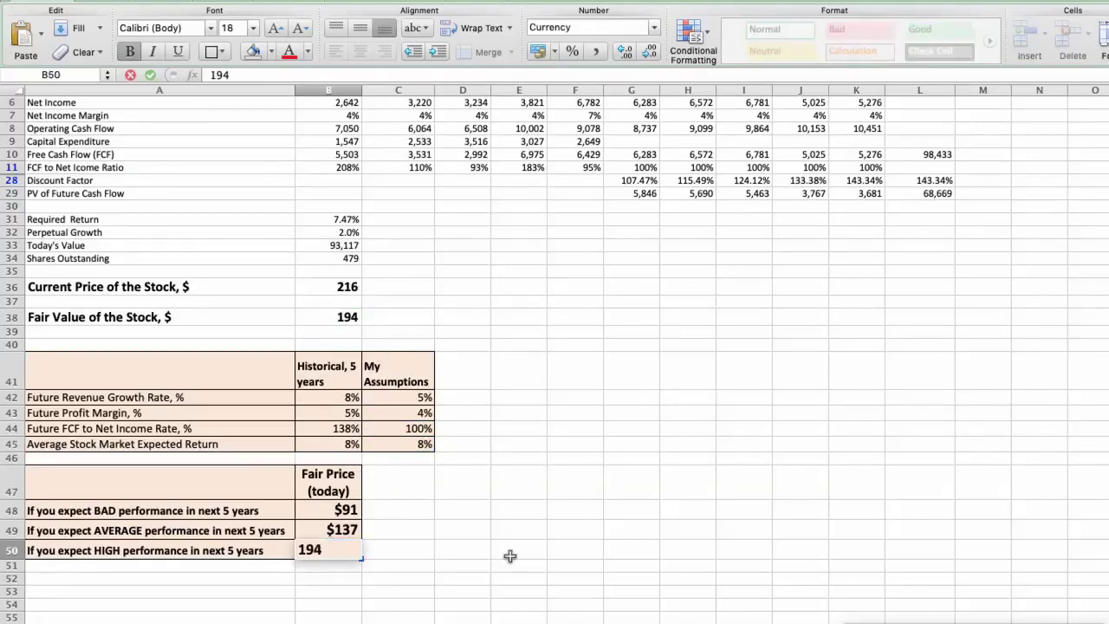
key(Return)
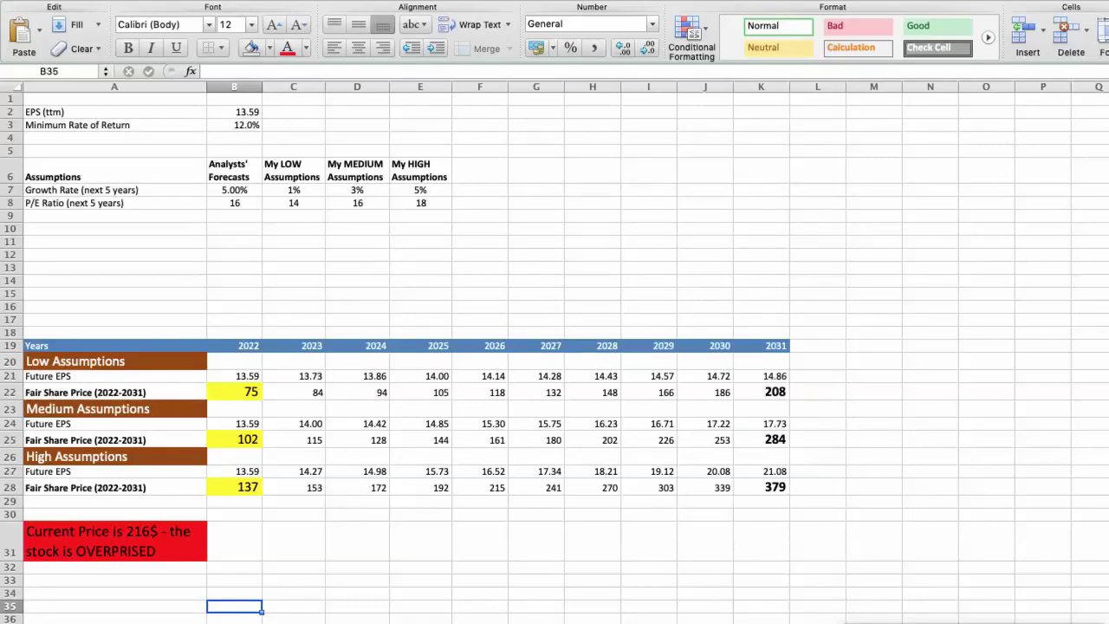
- Review the EPS (ttm), the minimum rate of return, and the analysts' growth rate and P/E ratio forecasts in the EPS model
click(242, 114)
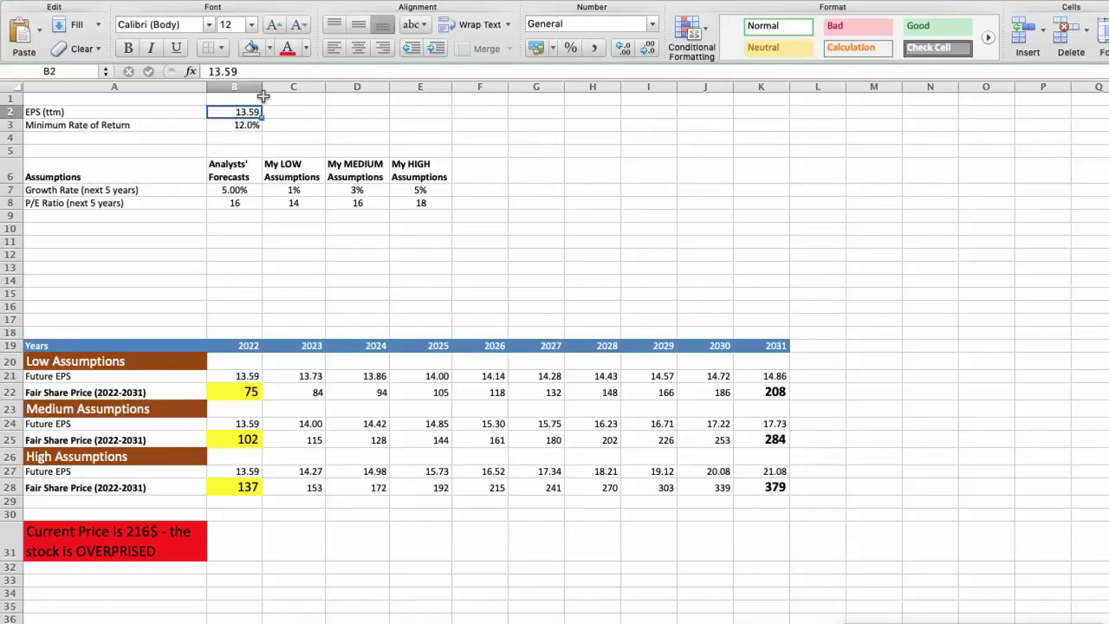
click(246, 124)
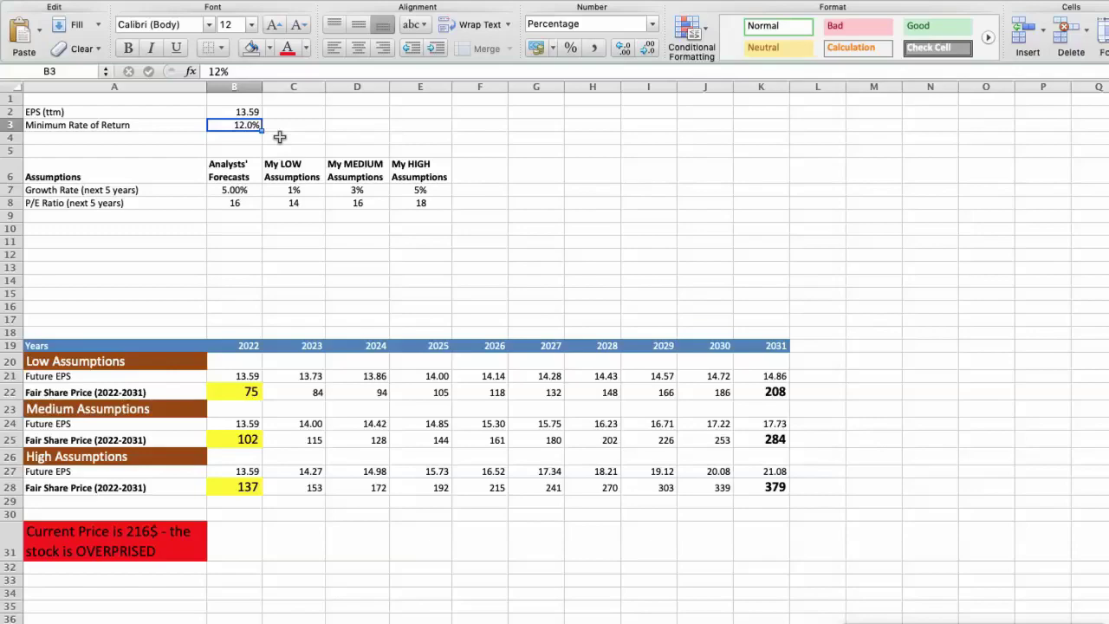
click(236, 189)
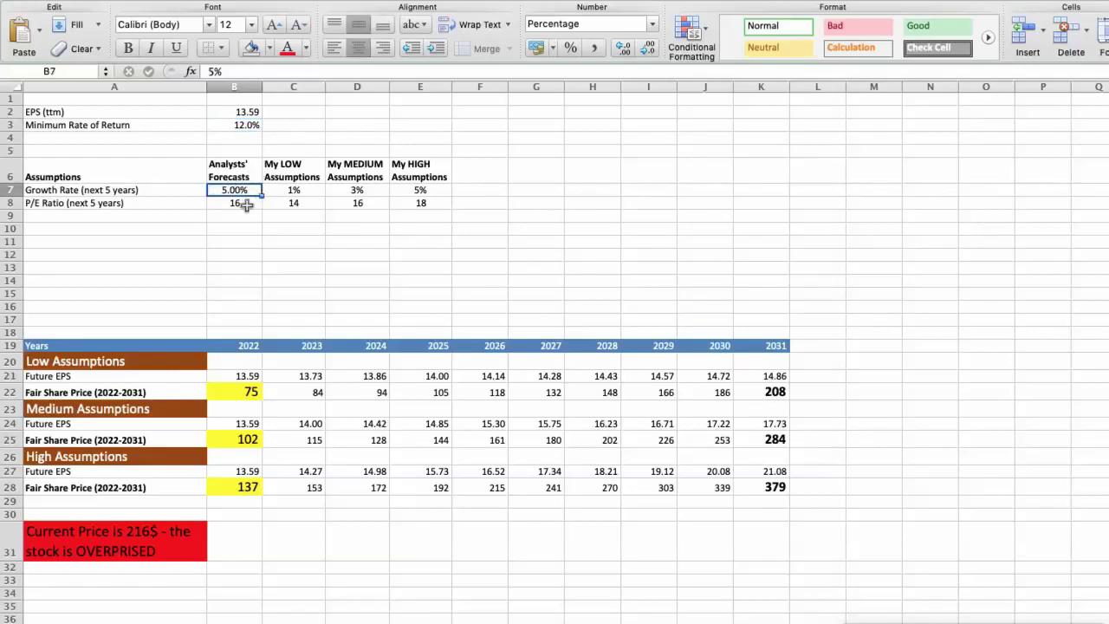
click(244, 204)
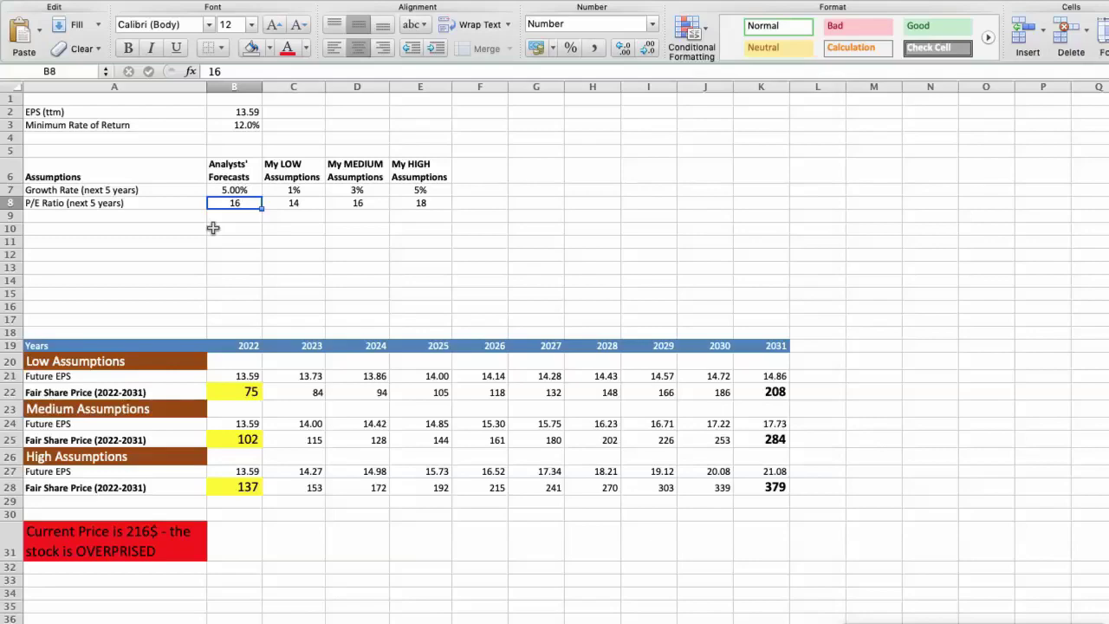
- Examine the growth rate and P/E ratio under My LOW Assumptions and the resulting 2022 fair share price
click(293, 189)
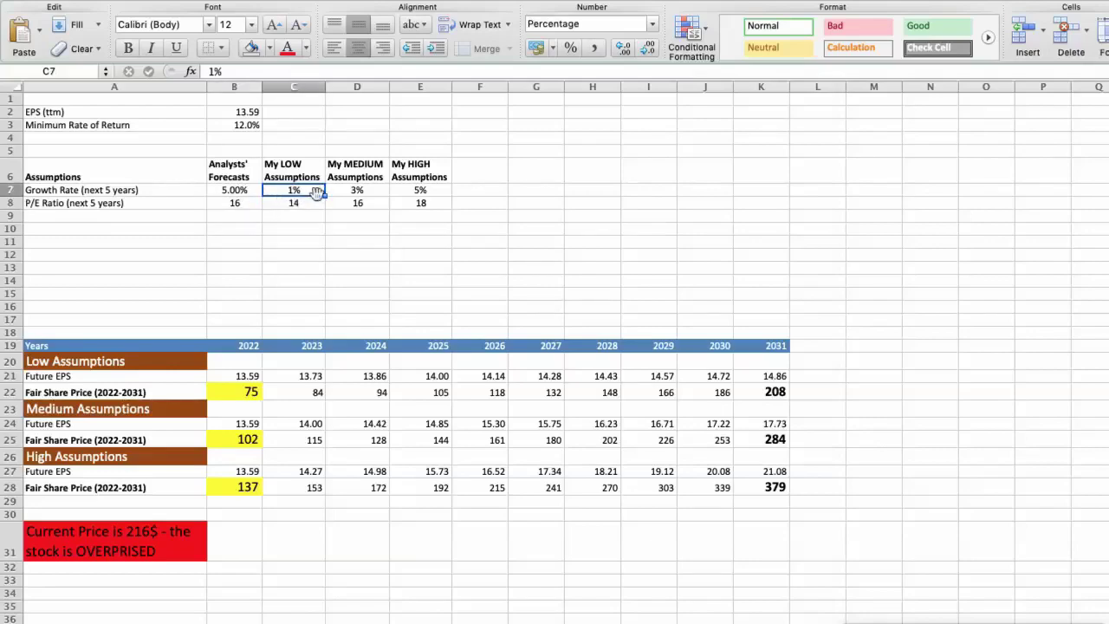
click(310, 205)
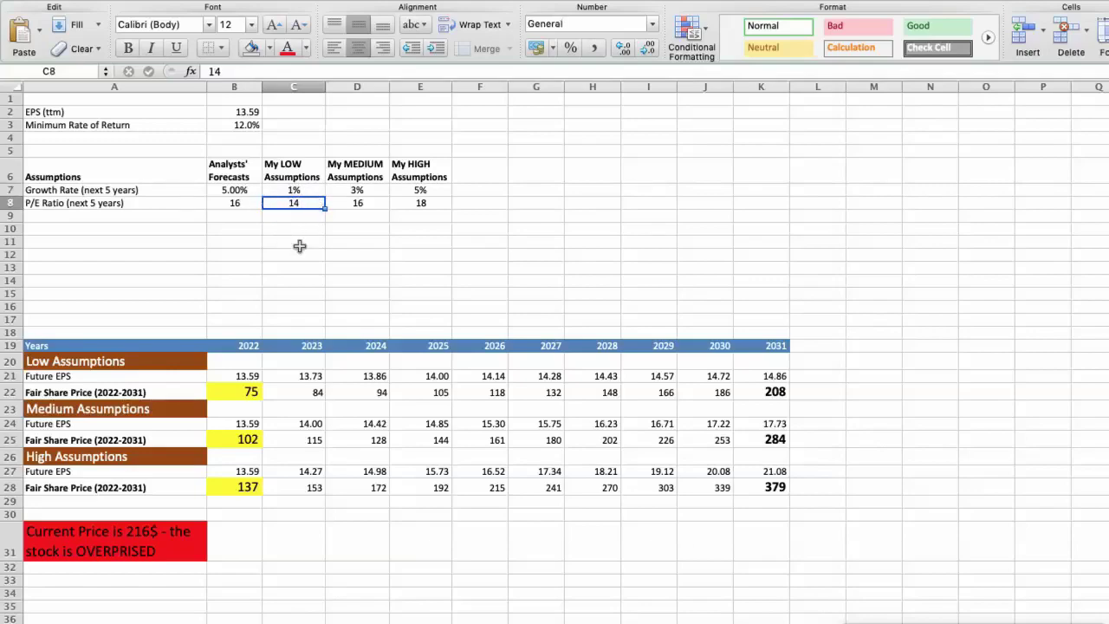
click(246, 390)
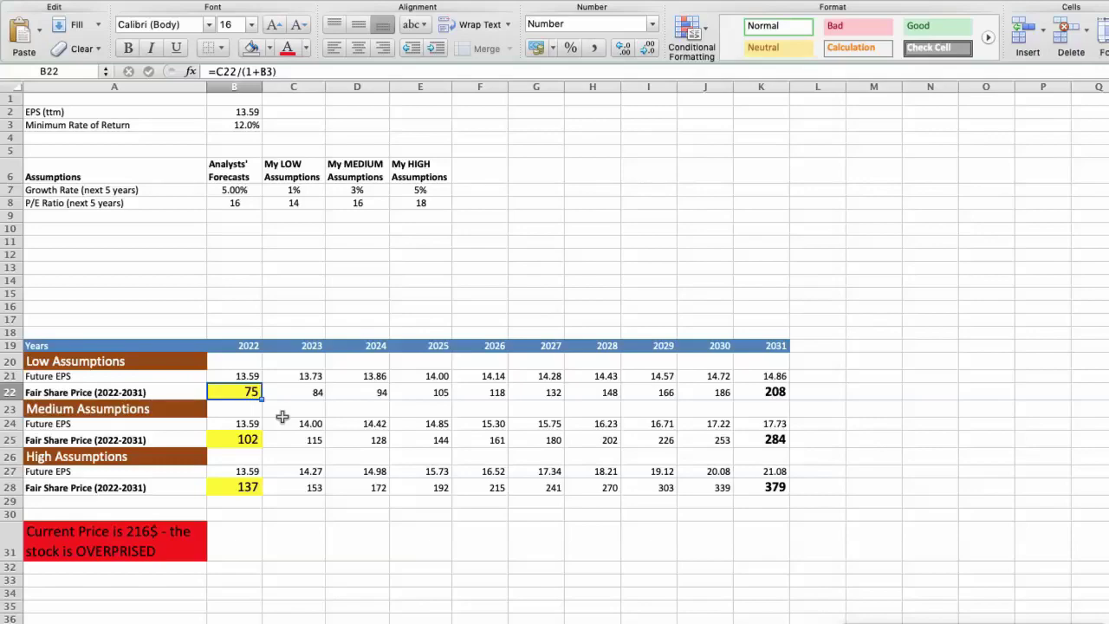
- Examine the growth rate and P/E ratio under My MEDIUM Assumptions and the resulting 2022 fair share price
click(355, 189)
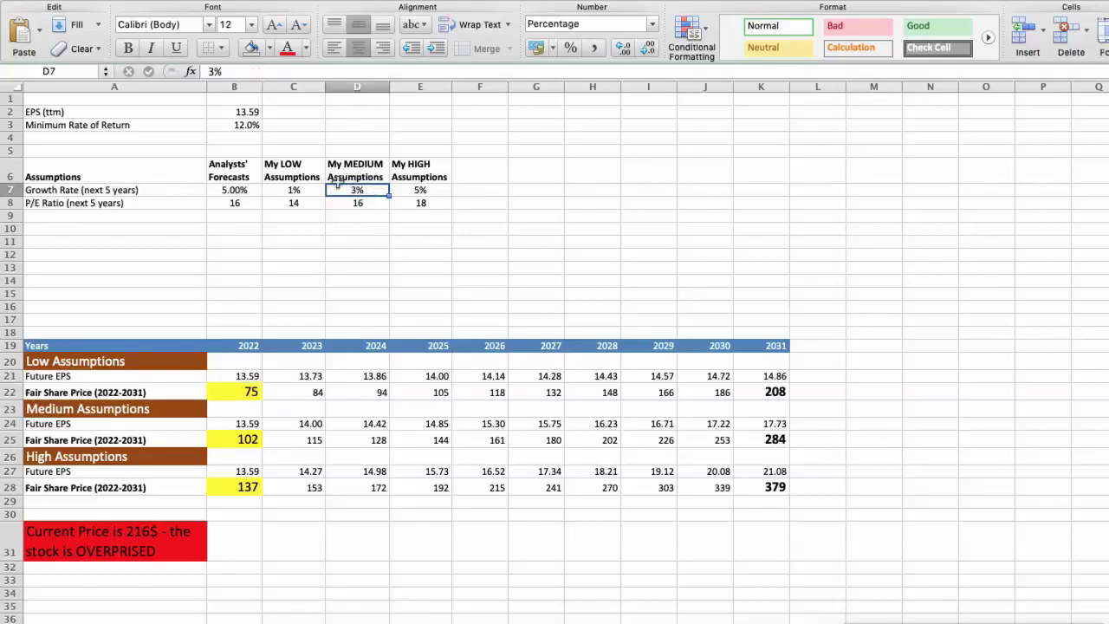
click(347, 203)
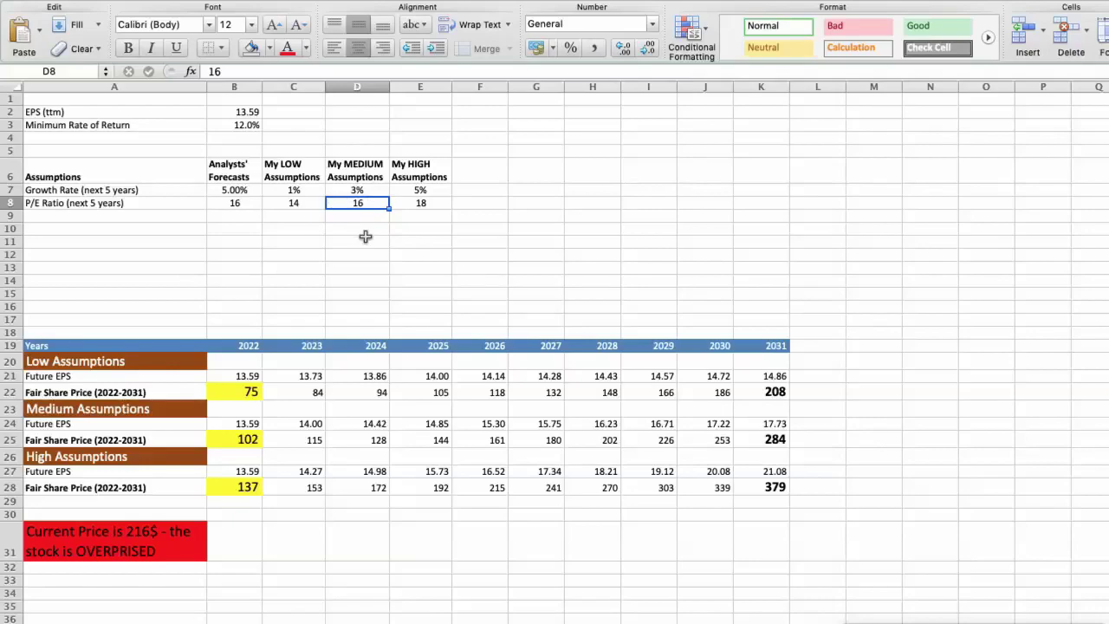
click(247, 439)
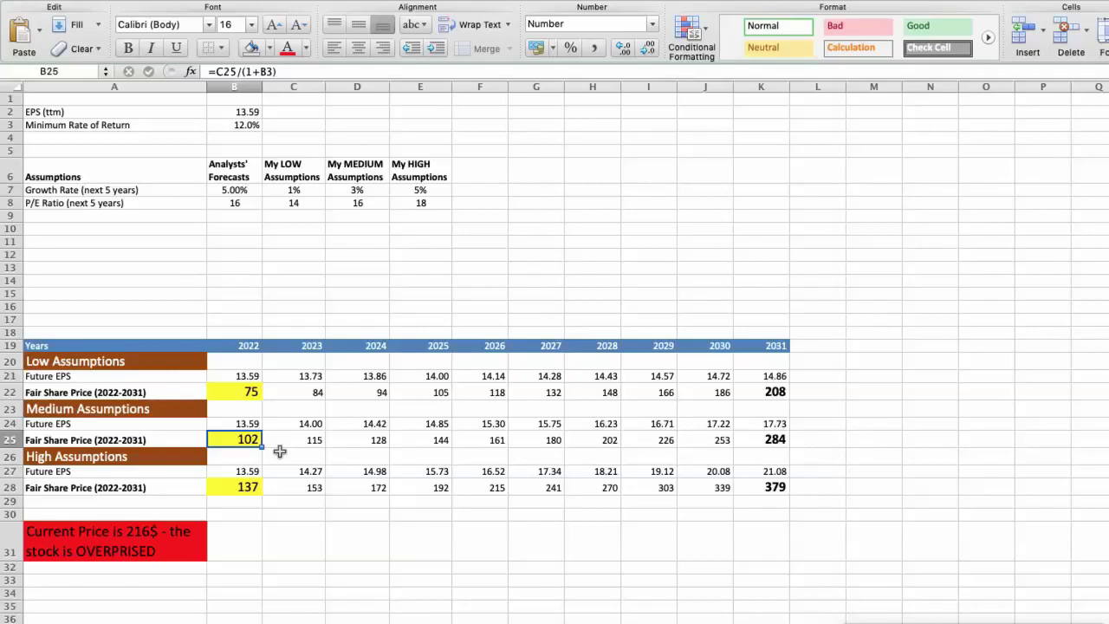
- Examine the growth rate and P/E ratio under My HIGH Assumptions and the resulting 2022 fair share price
click(423, 189)
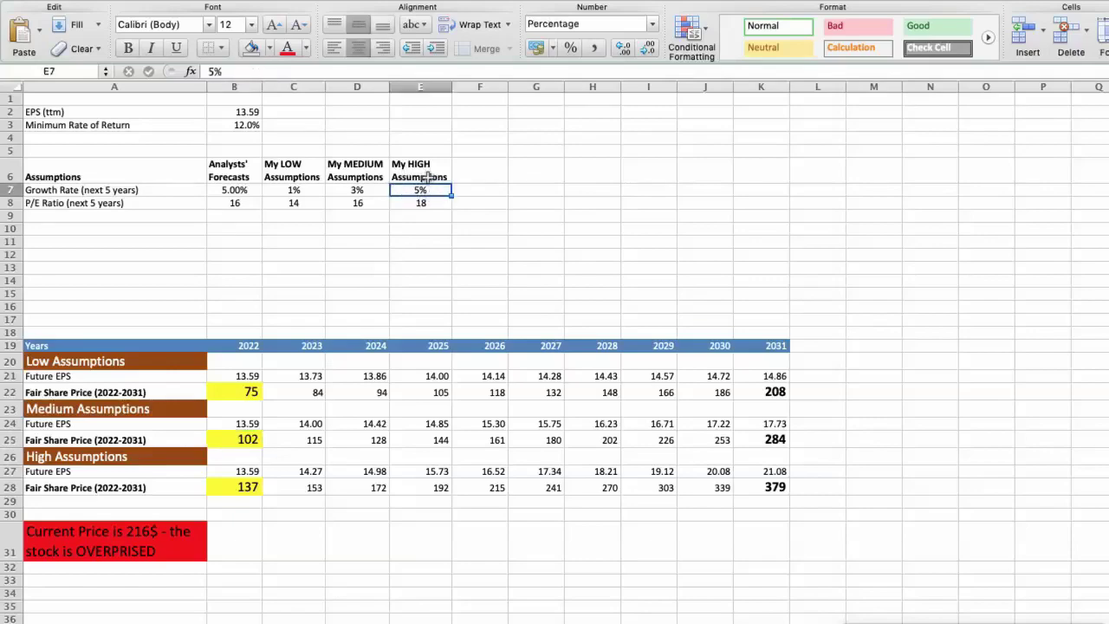
click(427, 202)
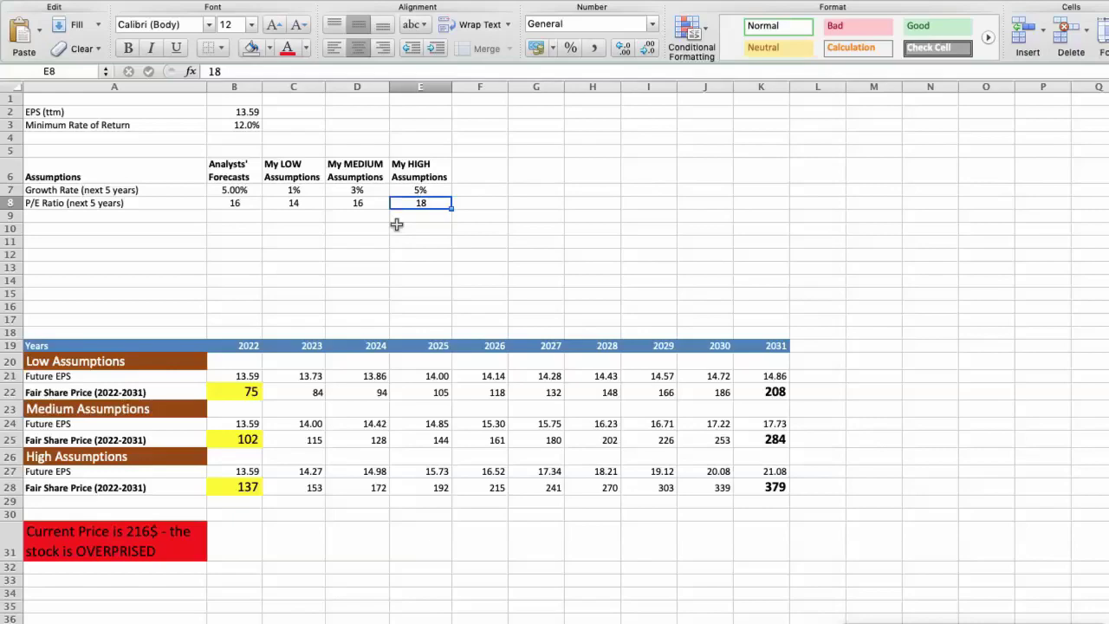
click(243, 487)
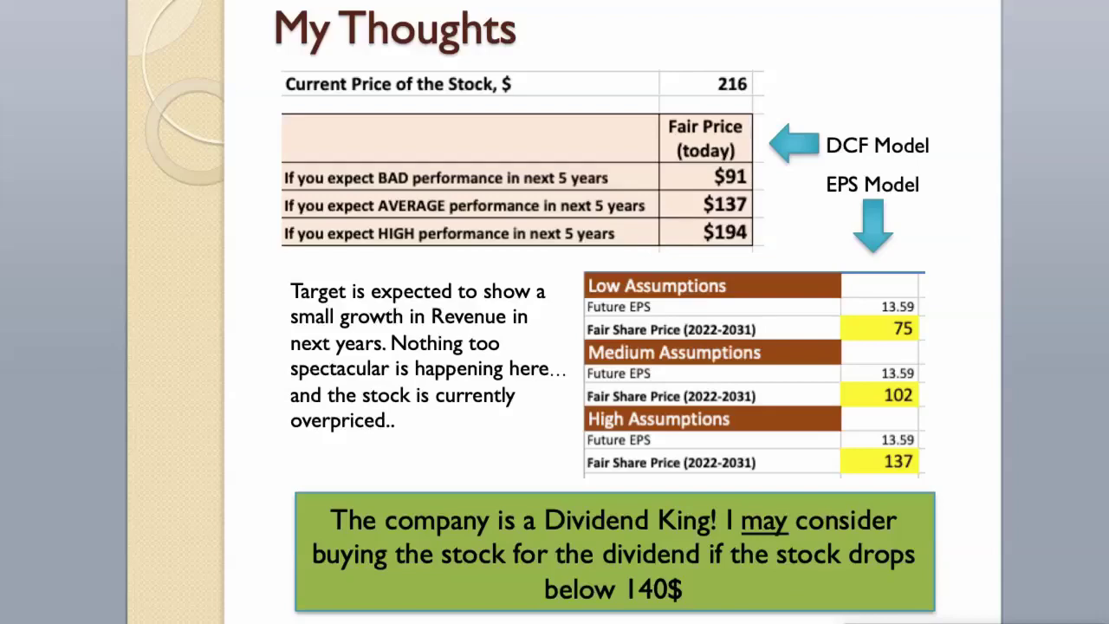
key(Right)
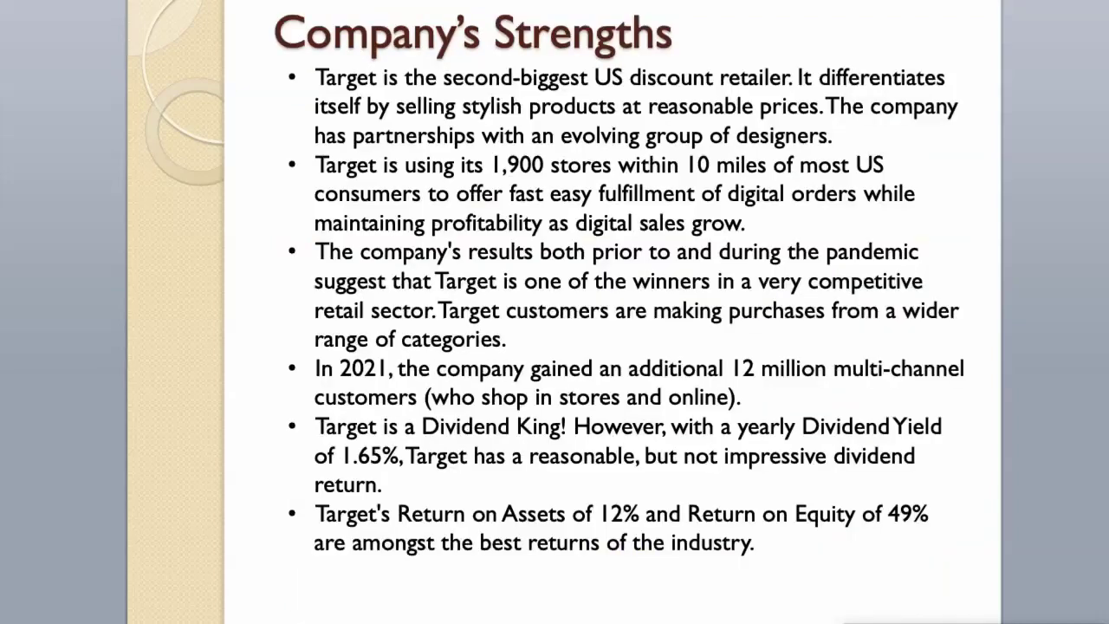